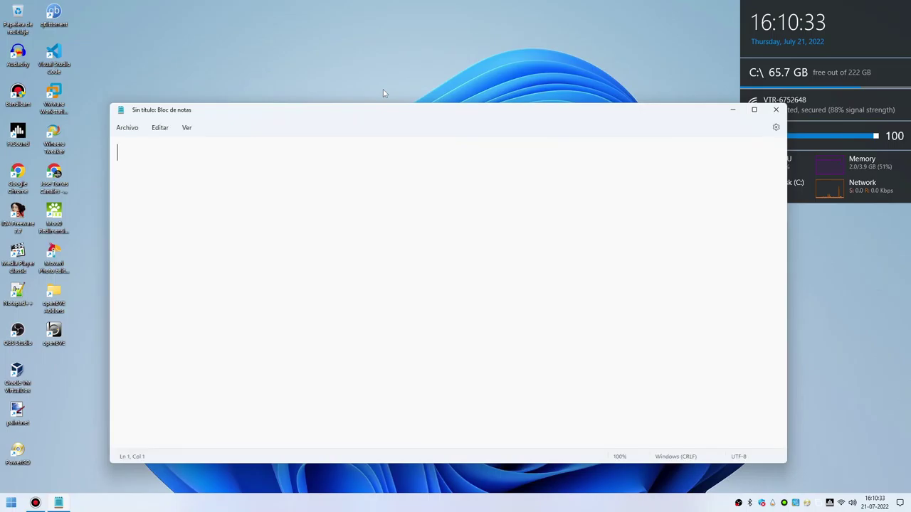
Step: Write "I Hate The Bad Languajes" on the first line of the blank note
text(I )
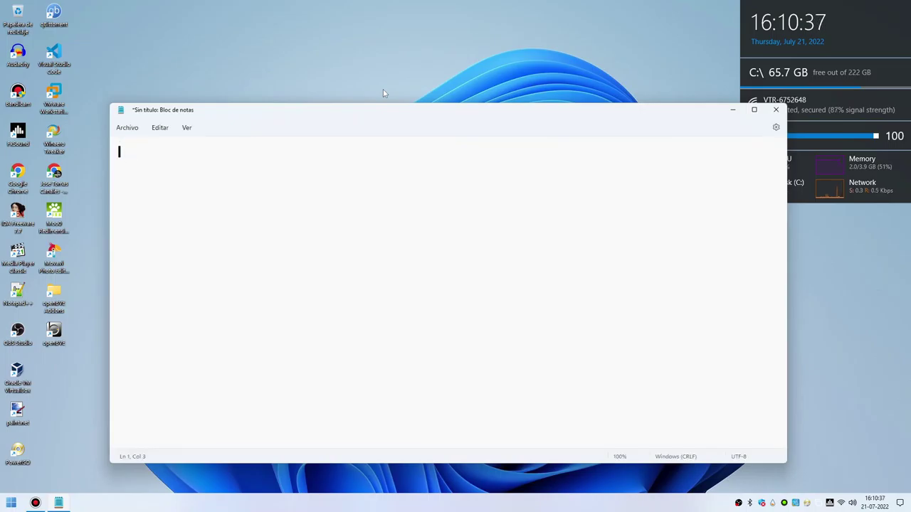
text(nHate The)
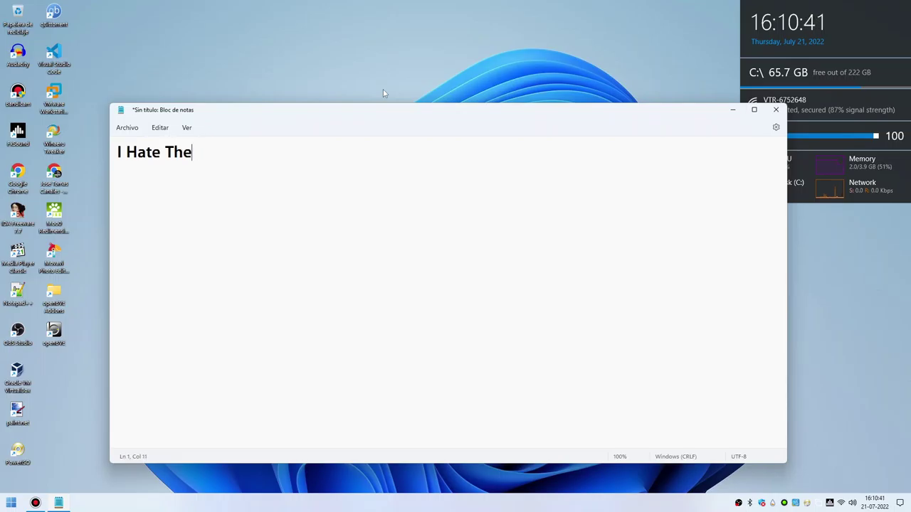
text(r Bads)
text(La)
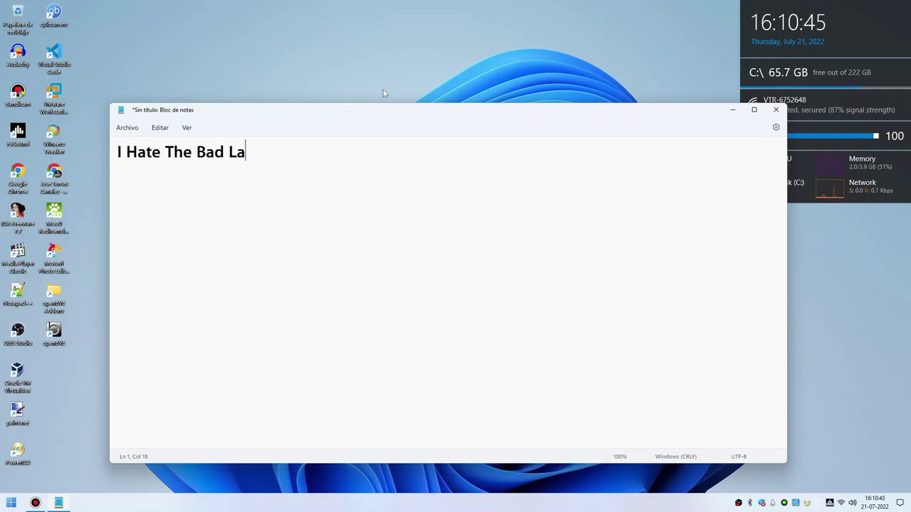
text(nguajes)
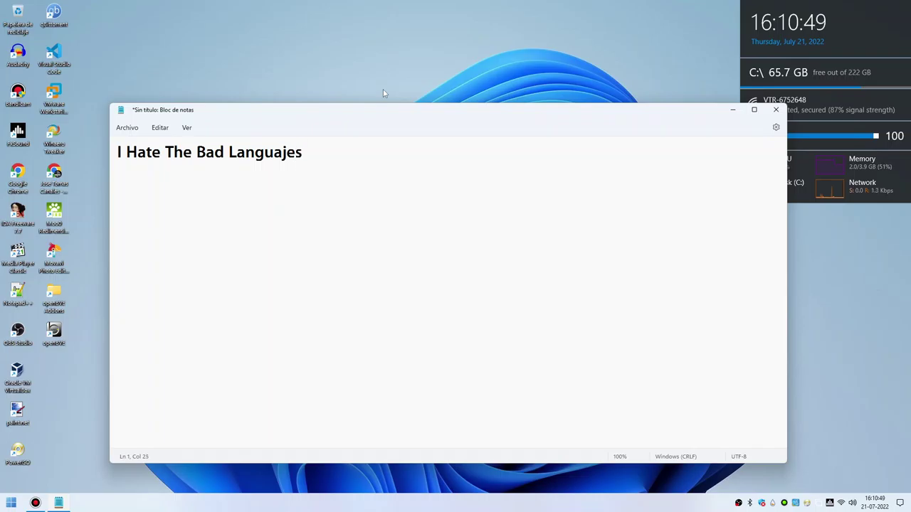
Step: Extend the sentence to "I Hate The Bad Languajes because is terrible" and close the note without saving it
key(BackSpace)
key(BackSpace)
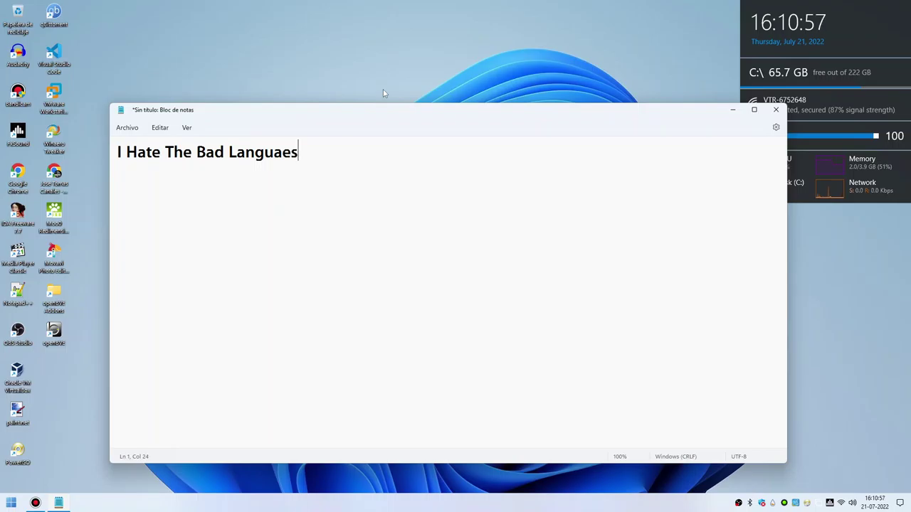
key(BackSpace)
key(BackSpace)
text(ajes becaused)
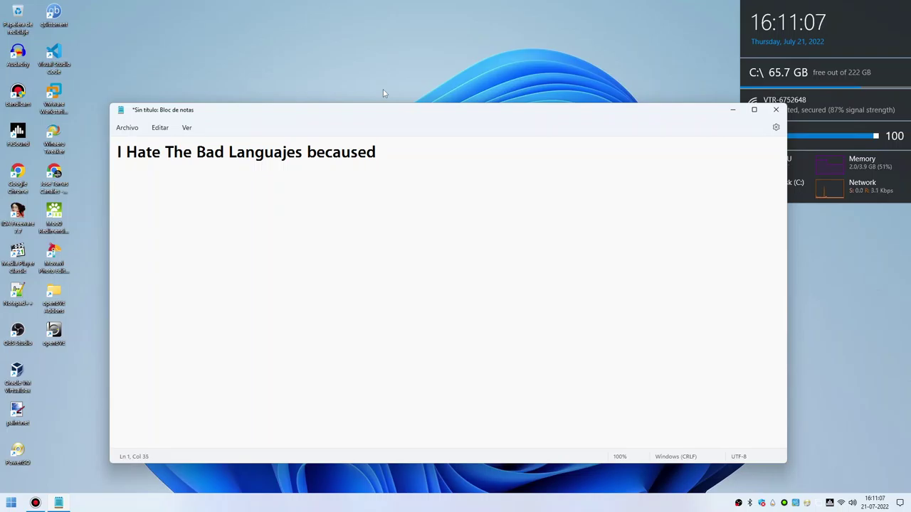
key(BackSpace)
key(BackSpace)
text(is terrible)
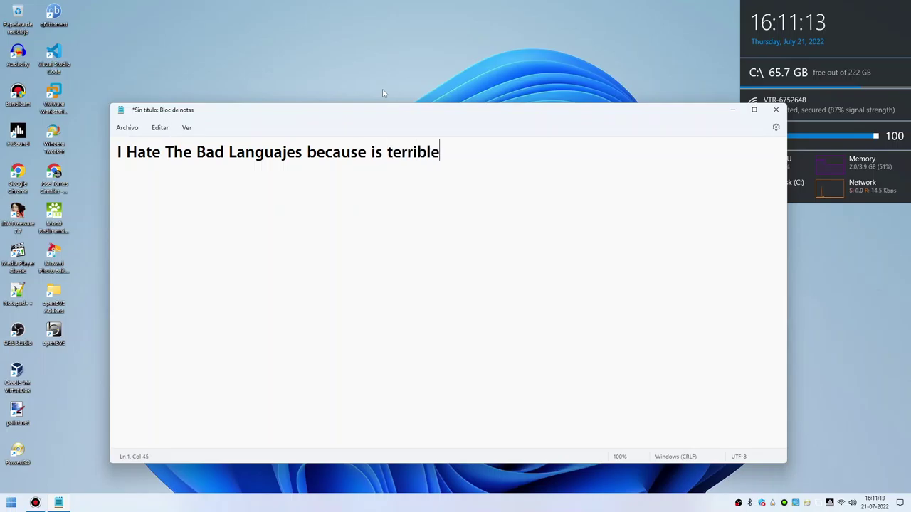
click(775, 111)
click(453, 313)
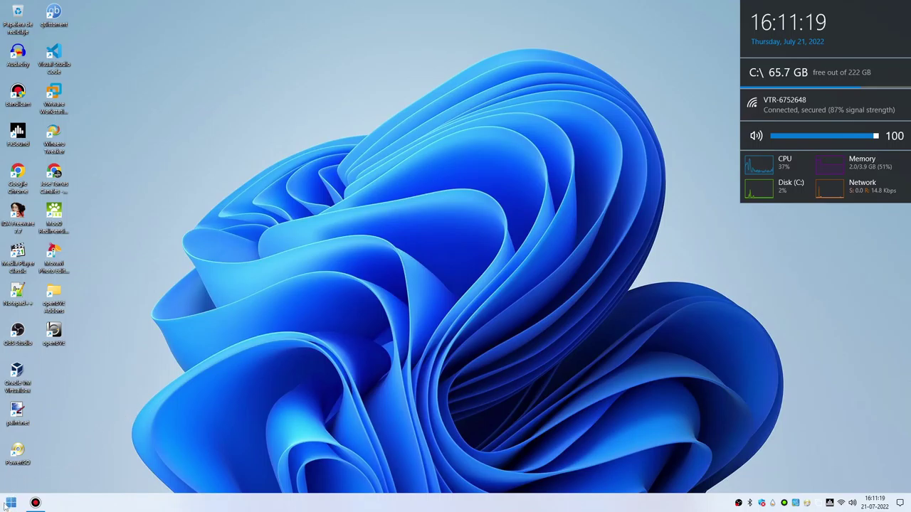
click(8, 503)
scroll(112, 283, down, 3)
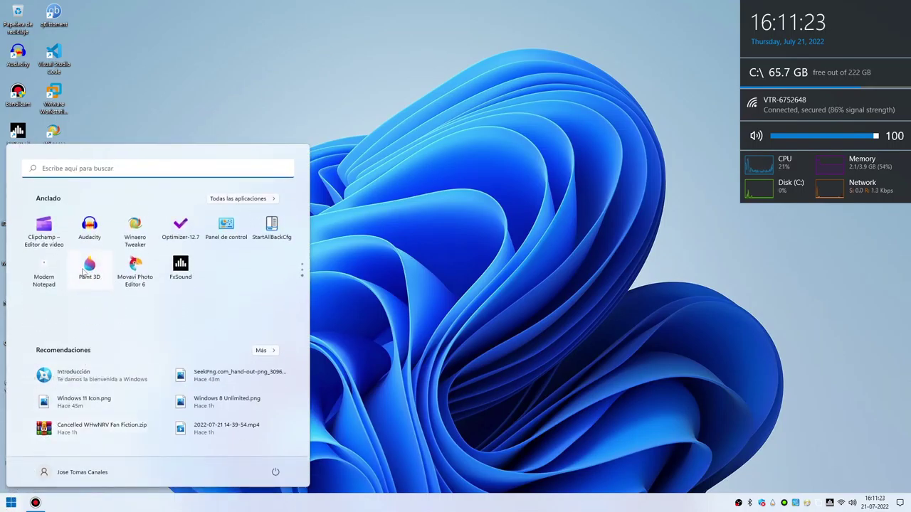
scroll(83, 271, up, 3)
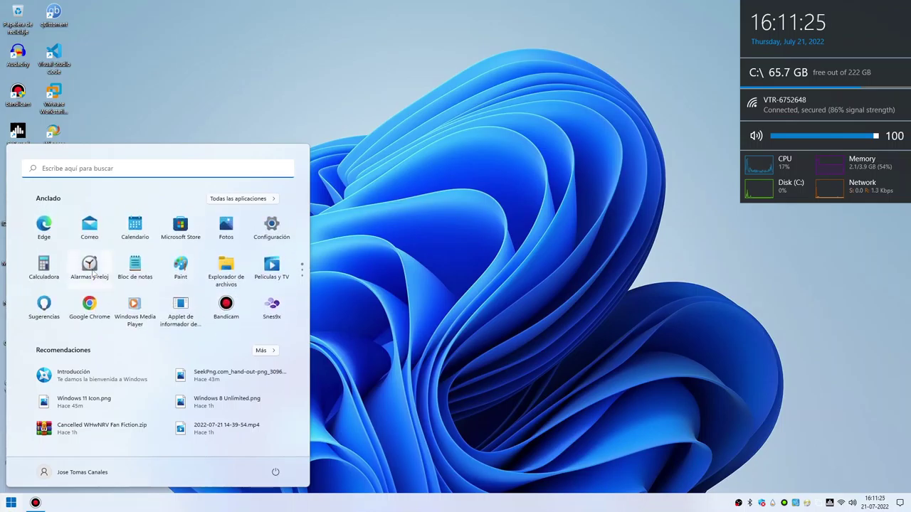
click(334, 287)
right_click(312, 506)
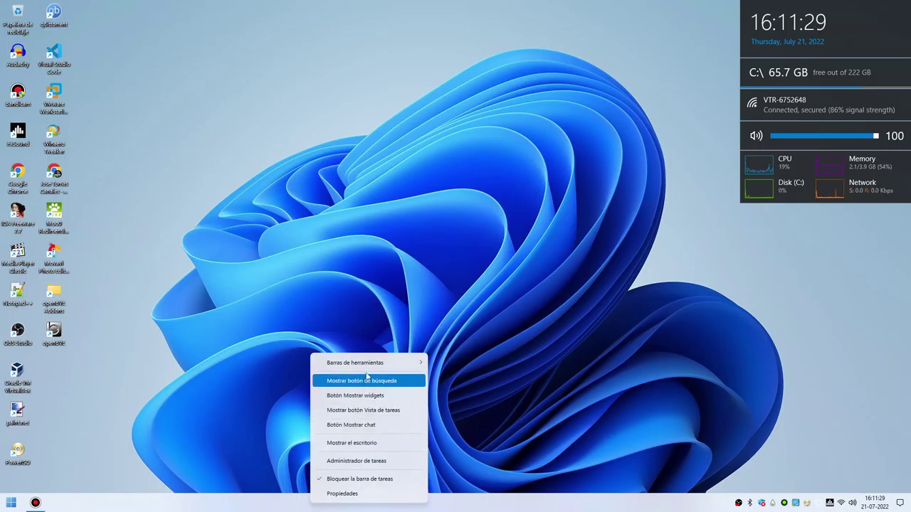
click(360, 328)
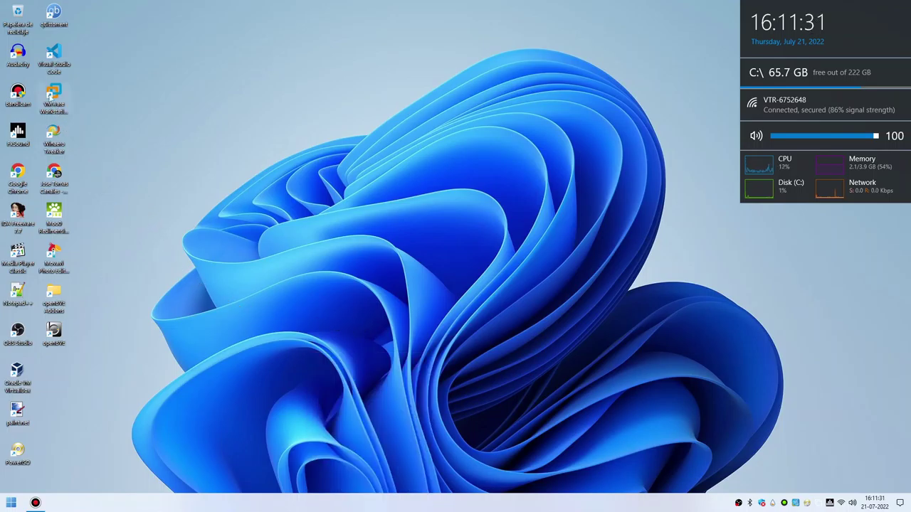
Step: Open File Explorer, maximize and restore its window, and reposition it near the middle of the desktop
click(10, 502)
click(234, 264)
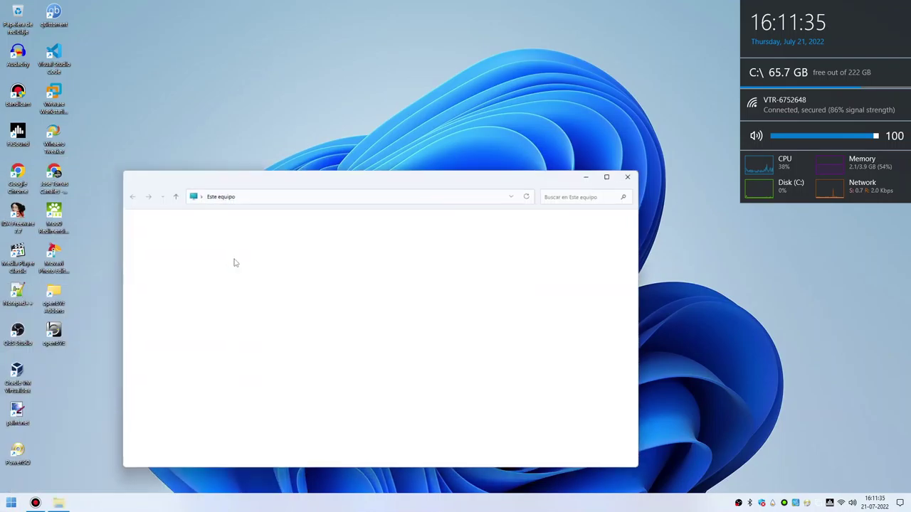
drag(415, 175, 445, 171)
double_click(446, 170)
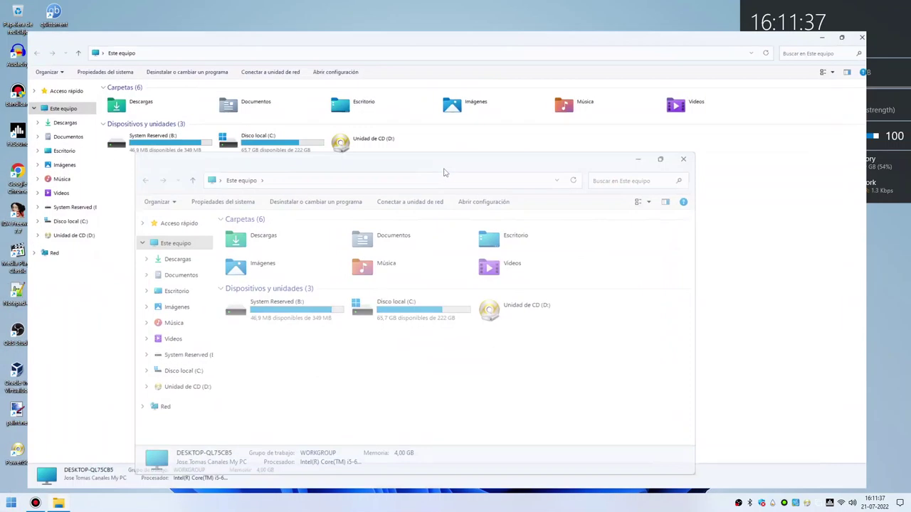
double_click(401, 4)
drag(318, 179, 340, 158)
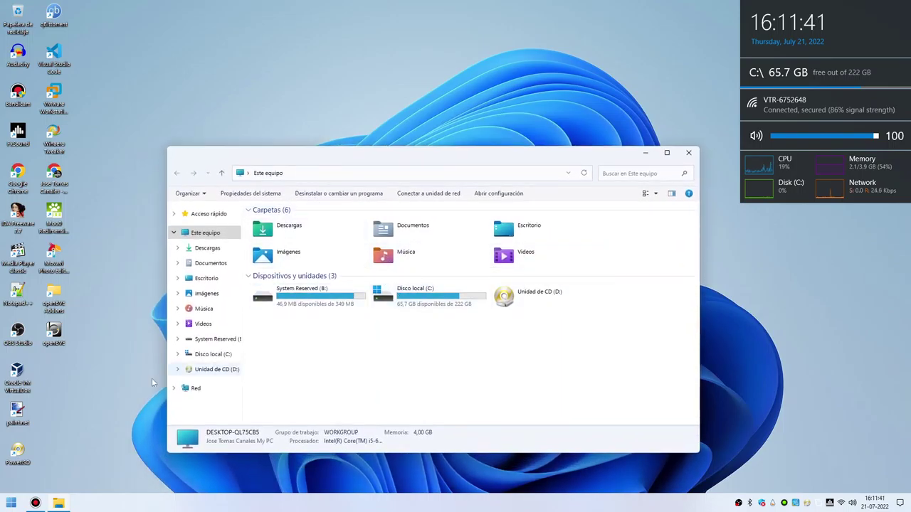
Step: Set the File Explorer style to "Barra de comandos (Win 11)" in the StartAllBack configuration and close it
right_click(7, 503)
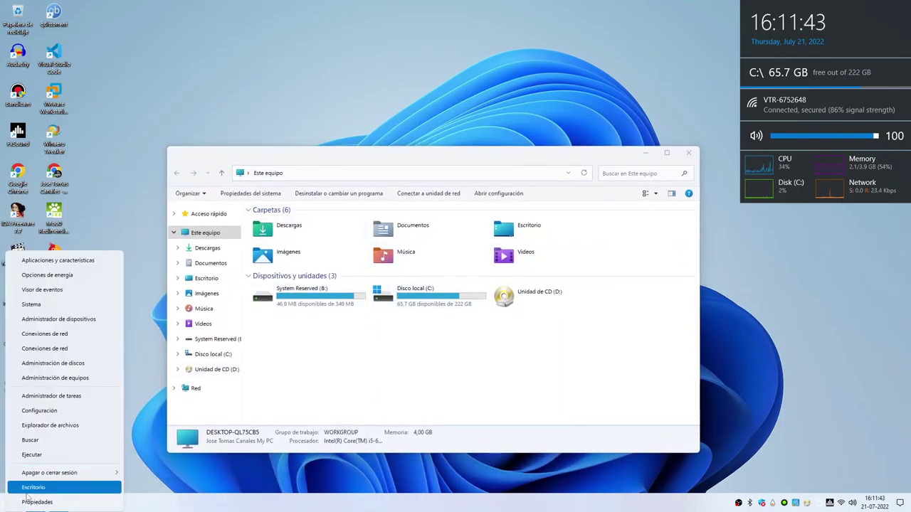
click(35, 490)
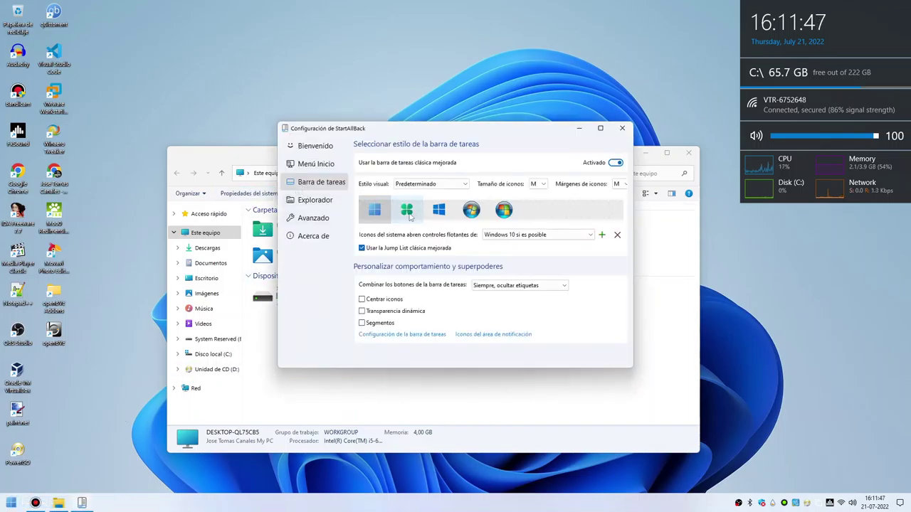
click(345, 206)
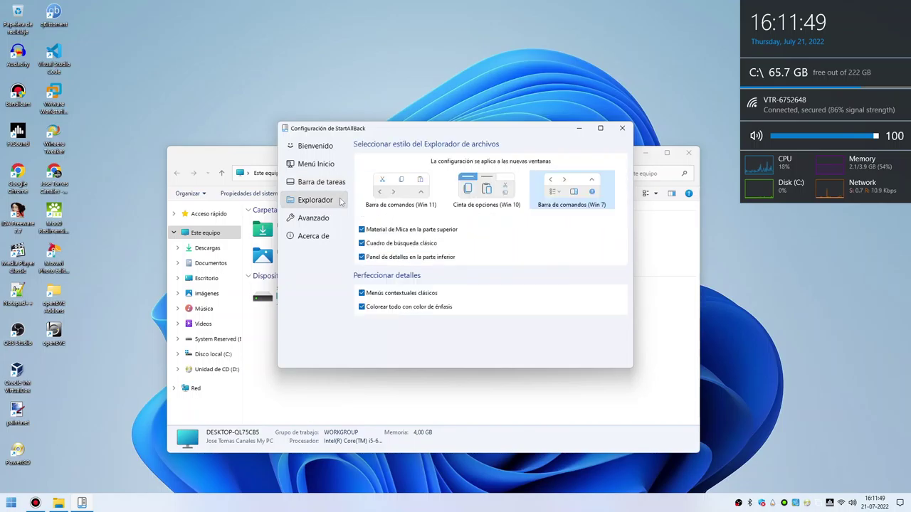
click(398, 189)
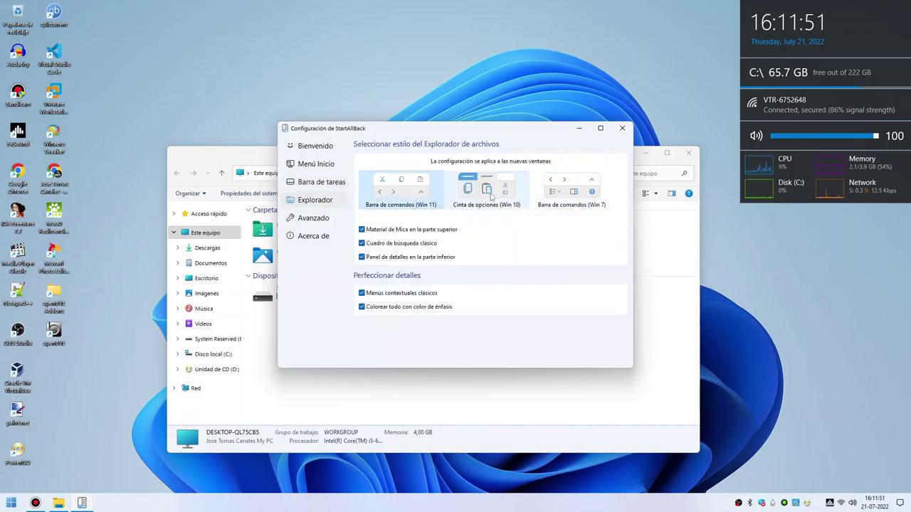
click(622, 128)
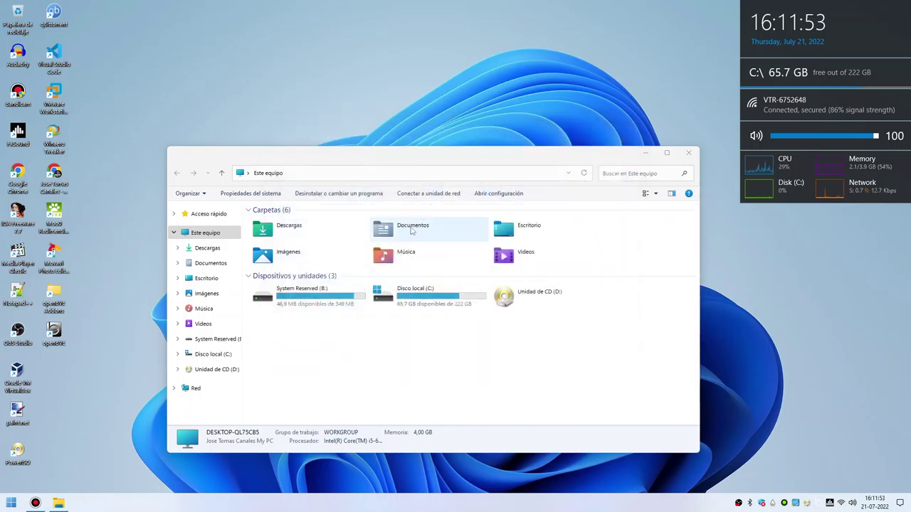
Step: Check the File Explorer style on System Reserved (B:) and Disco local (C:), reopening the window in between, and close it
double_click(307, 298)
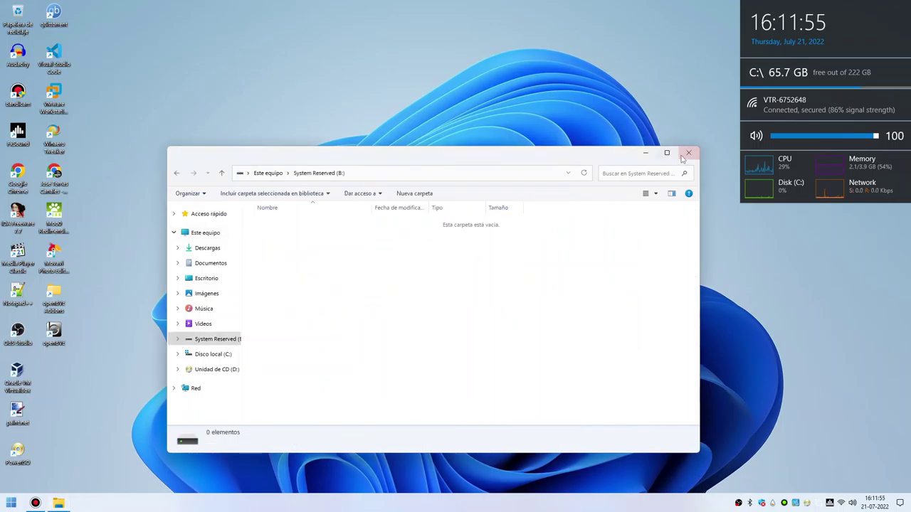
click(687, 153)
click(10, 503)
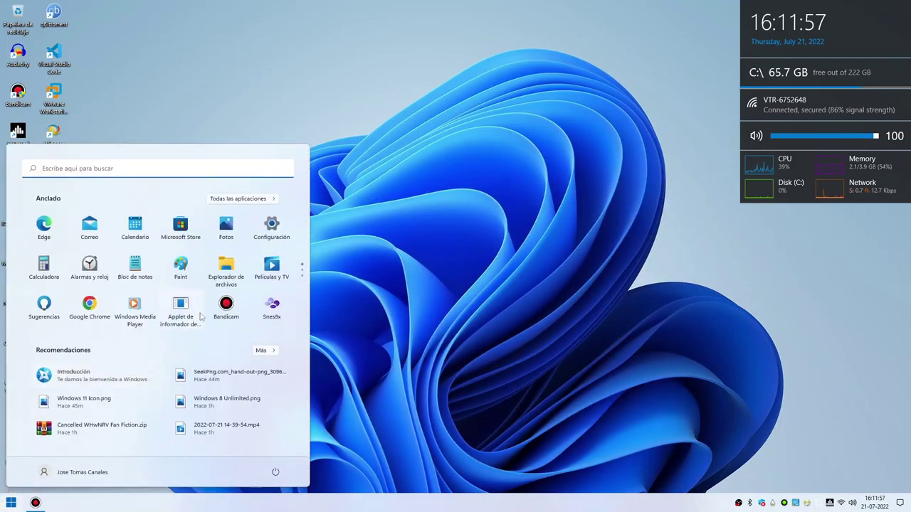
click(226, 263)
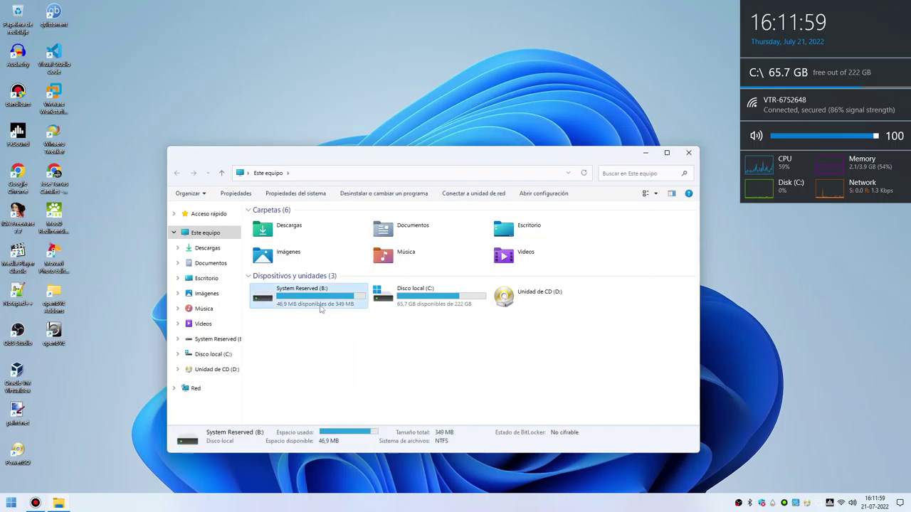
double_click(320, 308)
key(alt+Left)
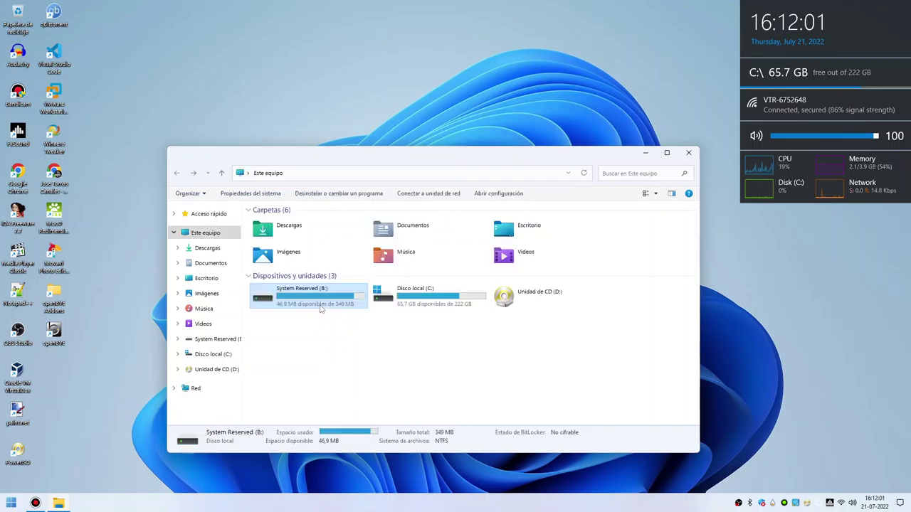
double_click(379, 302)
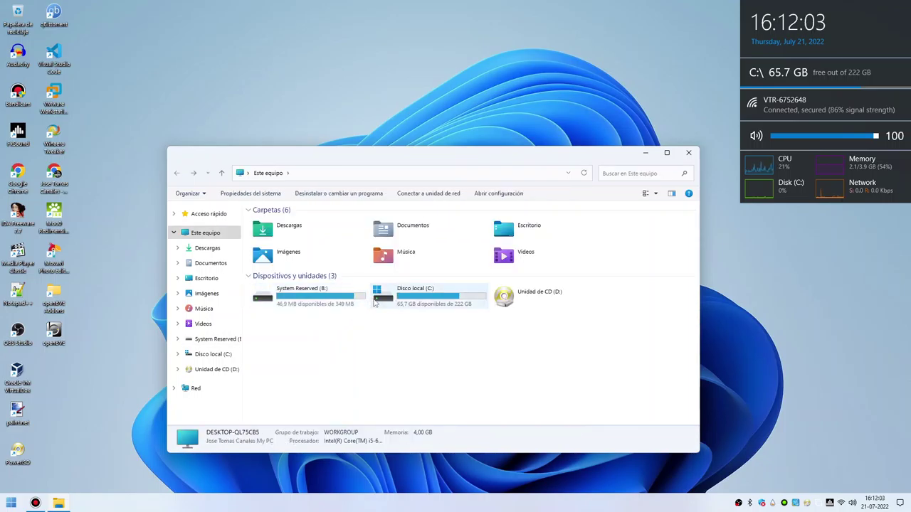
click(688, 152)
Step: Find StartAllBackCfg among the pinned Start menu apps and open the StartAllBack configuration
key(super)
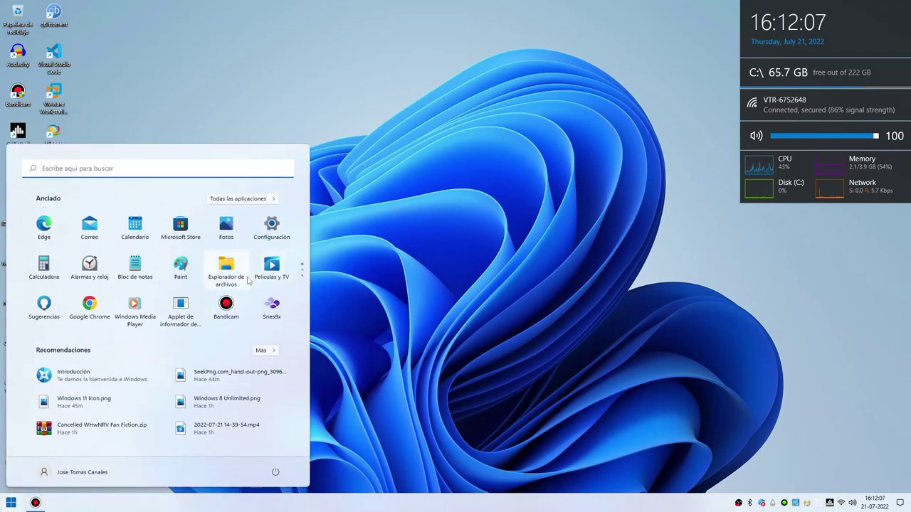
scroll(235, 279, down, 1)
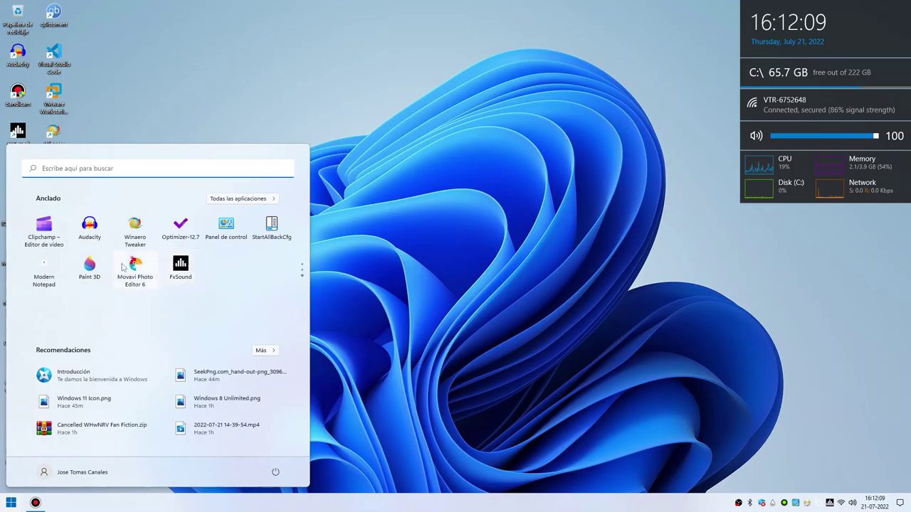
scroll(153, 278, up, 1)
scroll(162, 283, down, 1)
scroll(136, 286, up, 1)
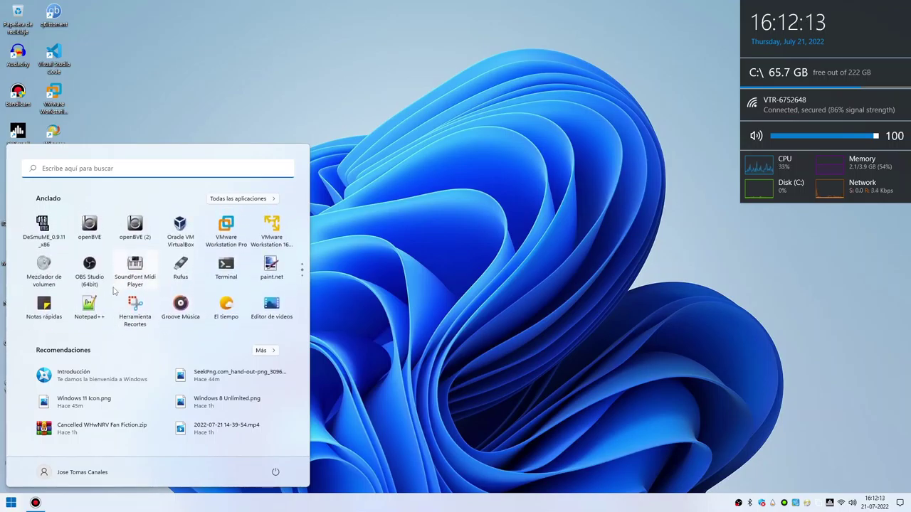
scroll(78, 281, down, 1)
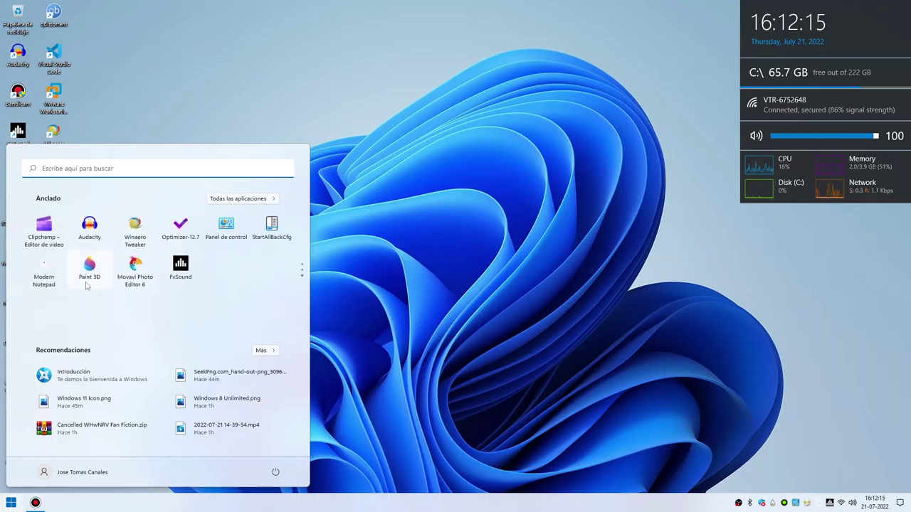
scroll(104, 274, up, 1)
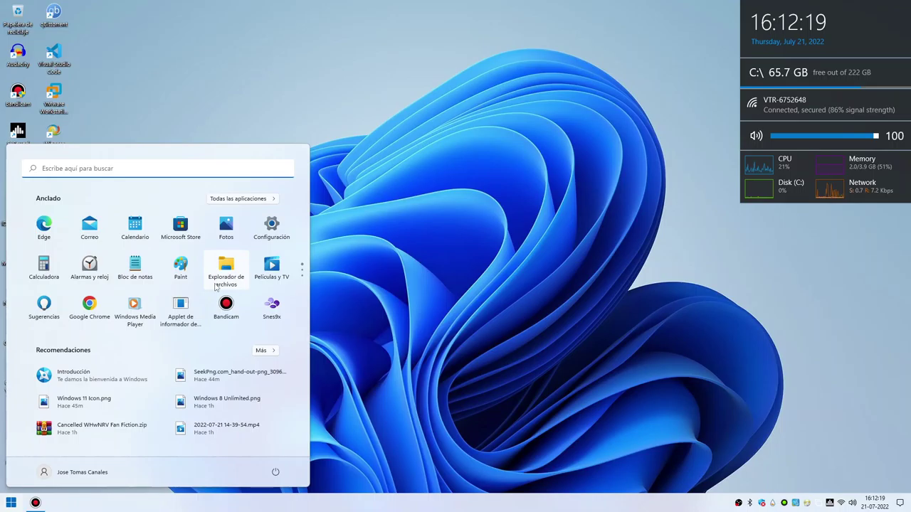
scroll(217, 285, down, 1)
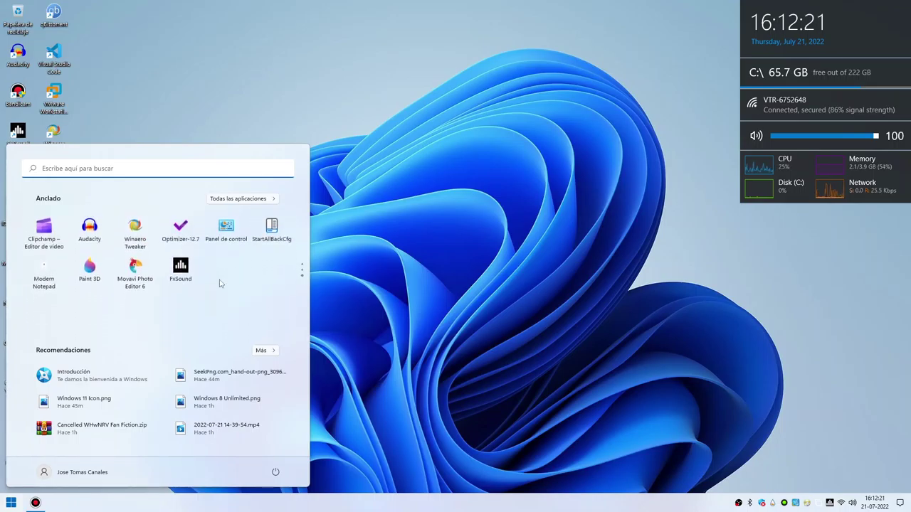
click(271, 237)
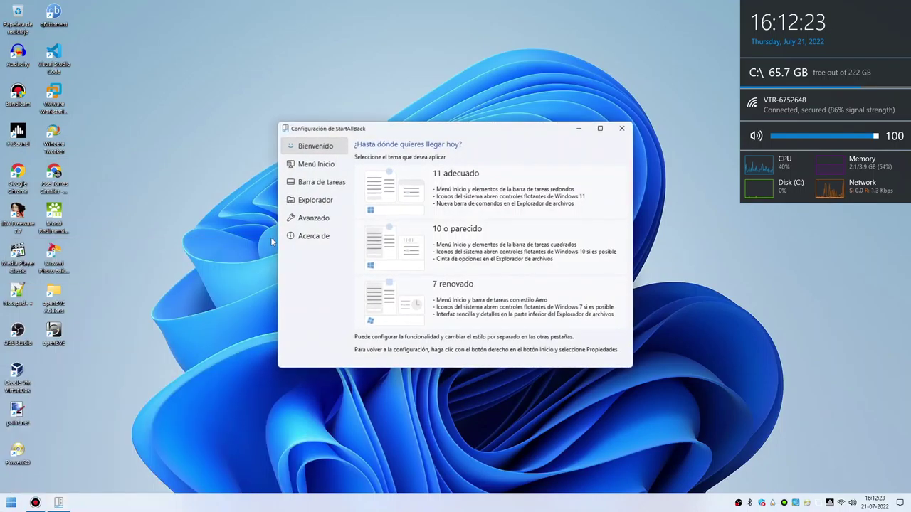
Step: Review the Start menu, taskbar and File Explorer settings of StartAllBack, ending on the taskbar settings
click(323, 170)
click(323, 185)
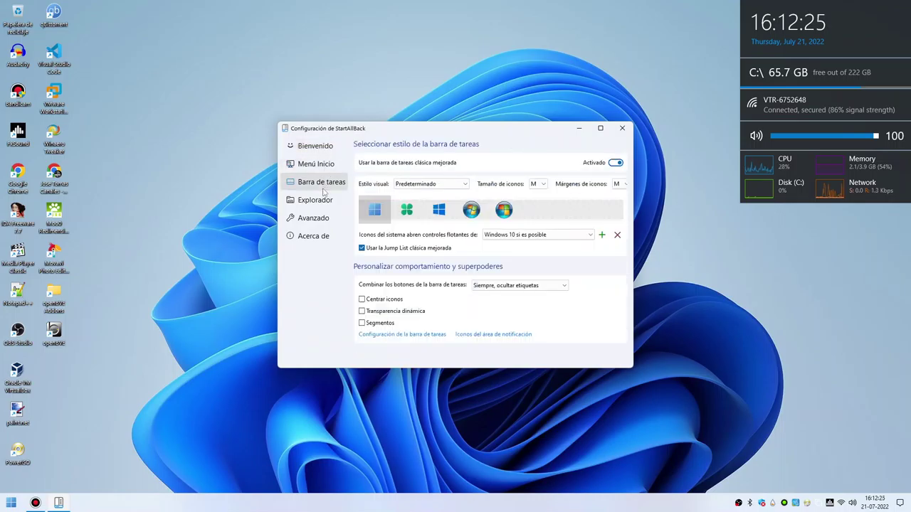
click(324, 201)
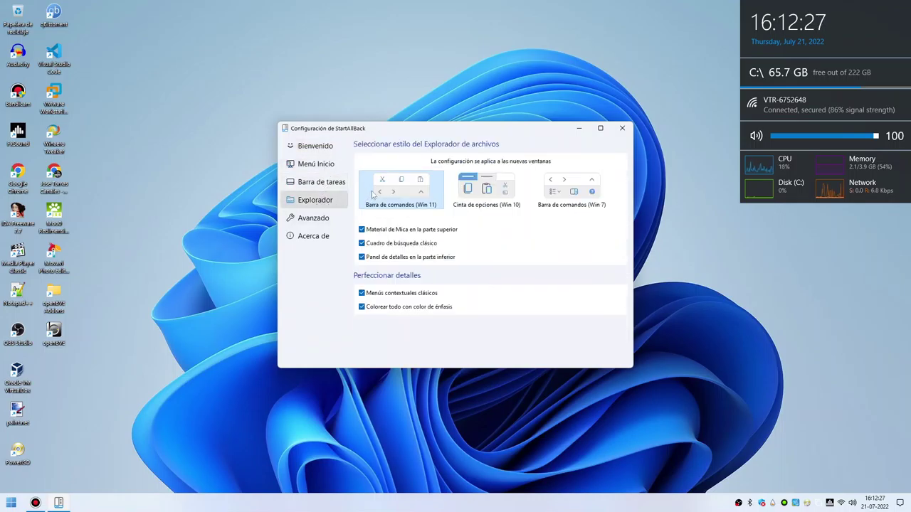
click(342, 183)
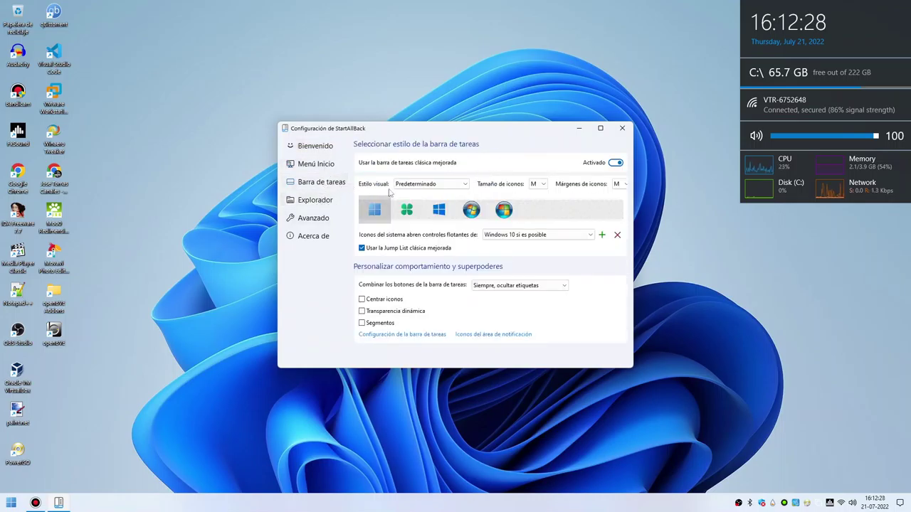
Step: Set the taskbar's system icon flyouts to Windows 11 and go to the File Explorer settings
click(490, 235)
click(498, 251)
click(324, 205)
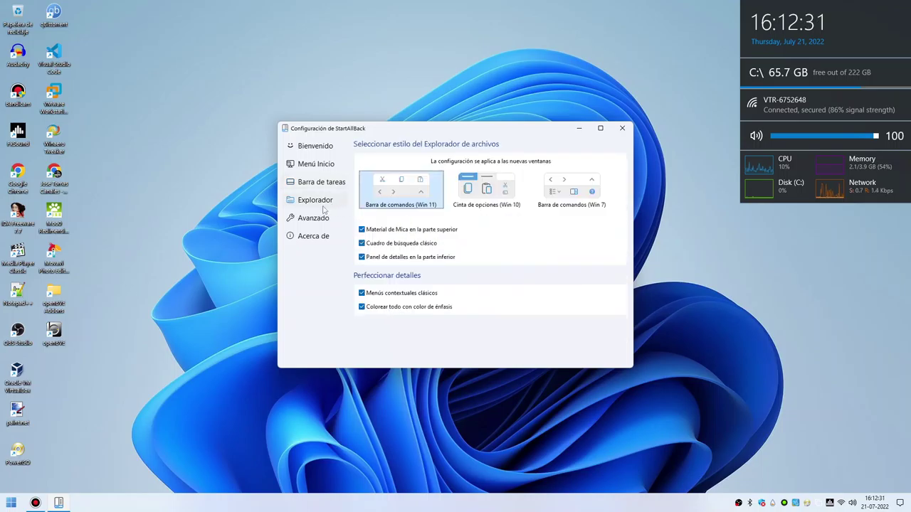
Step: Apply the "Cinta de opciones (Win 10)" File Explorer style and check it in a new window with the ribbon collapsed
click(469, 205)
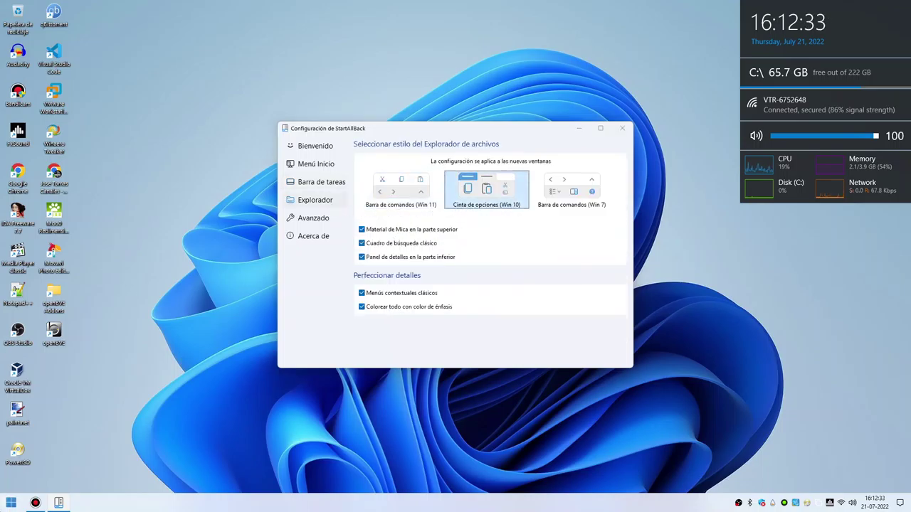
key(super)
click(224, 280)
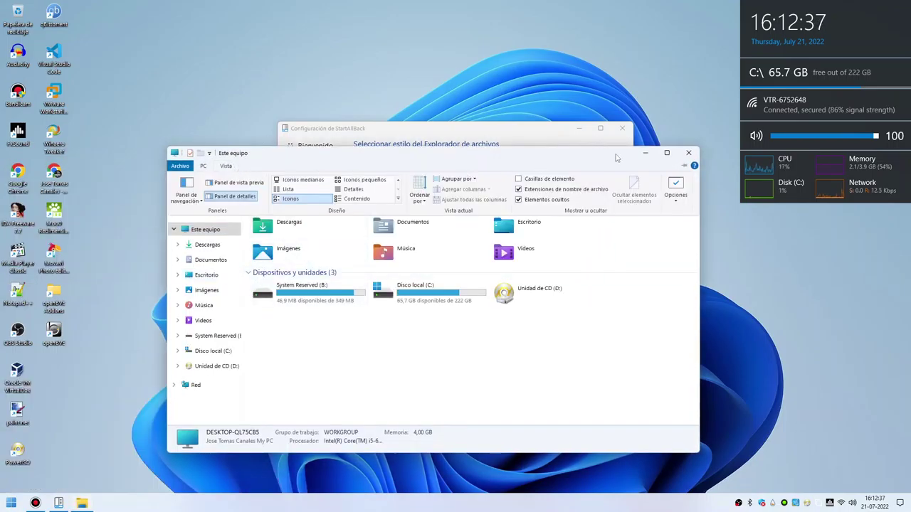
click(633, 156)
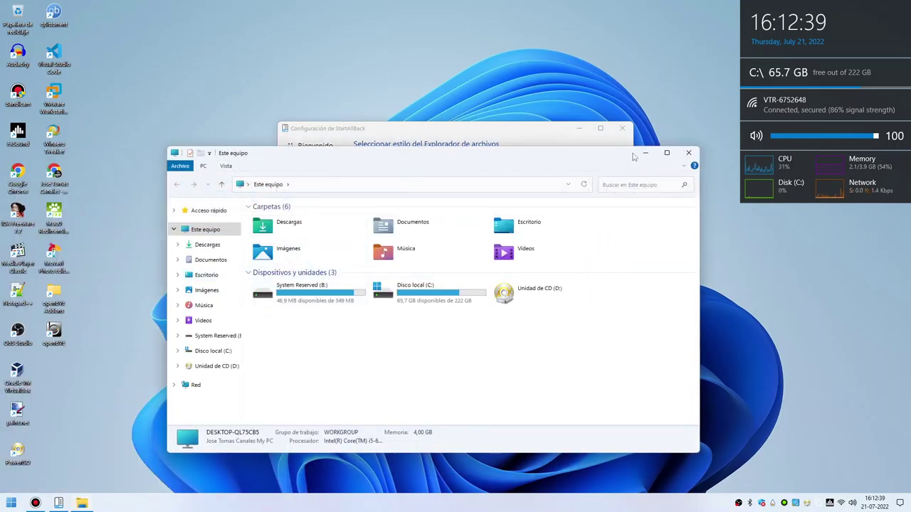
drag(634, 157, 605, 224)
Step: Set the File Explorer style back to "Barra de comandos (Win 11)", check it in a reopened window and close that window
click(400, 191)
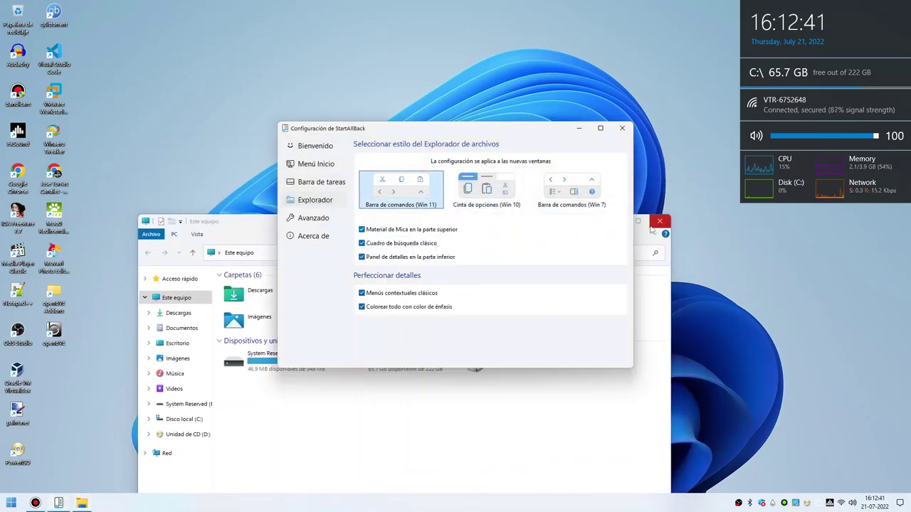
click(652, 228)
key(super)
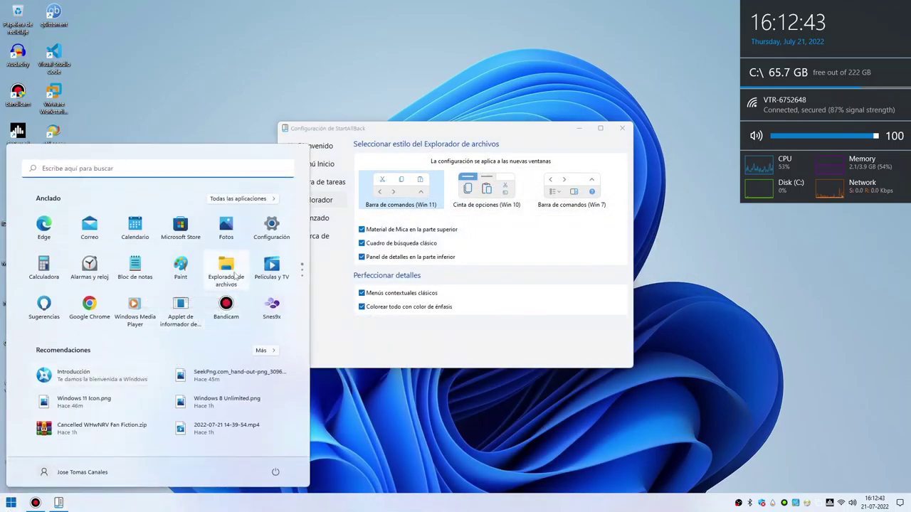
click(226, 270)
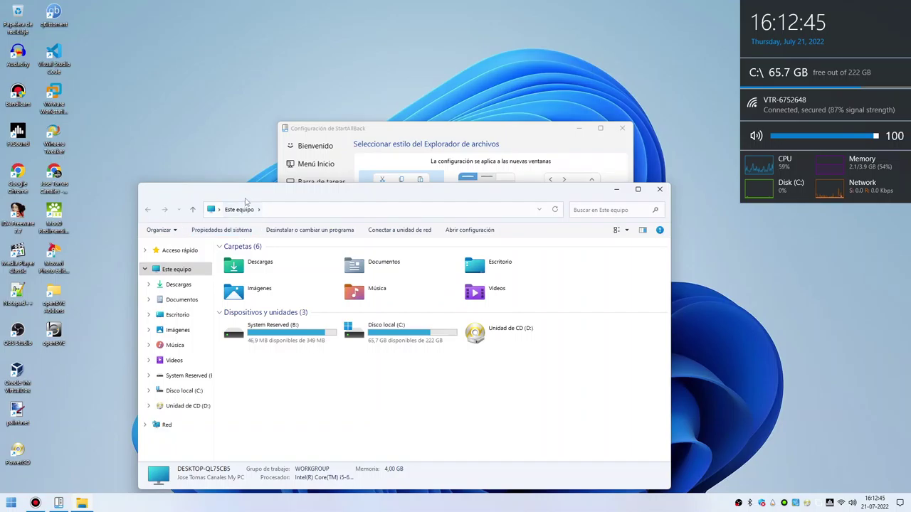
drag(257, 198, 275, 198)
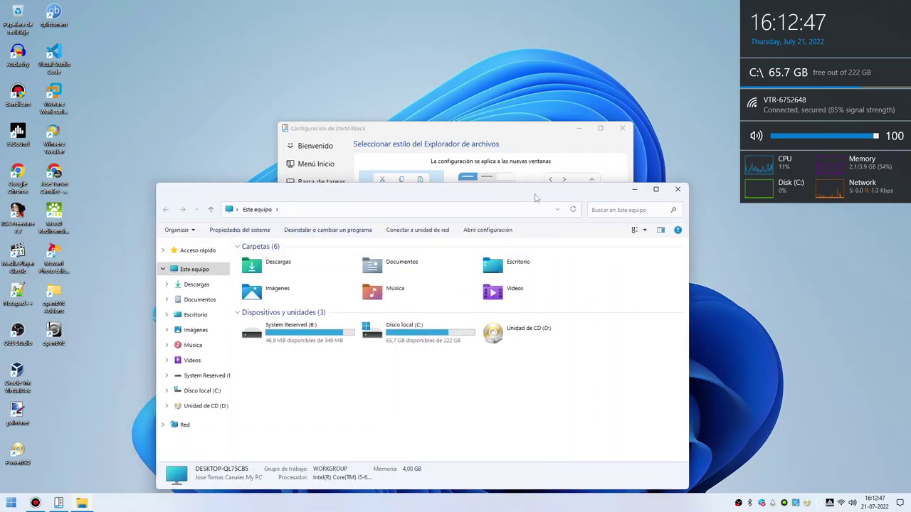
click(677, 189)
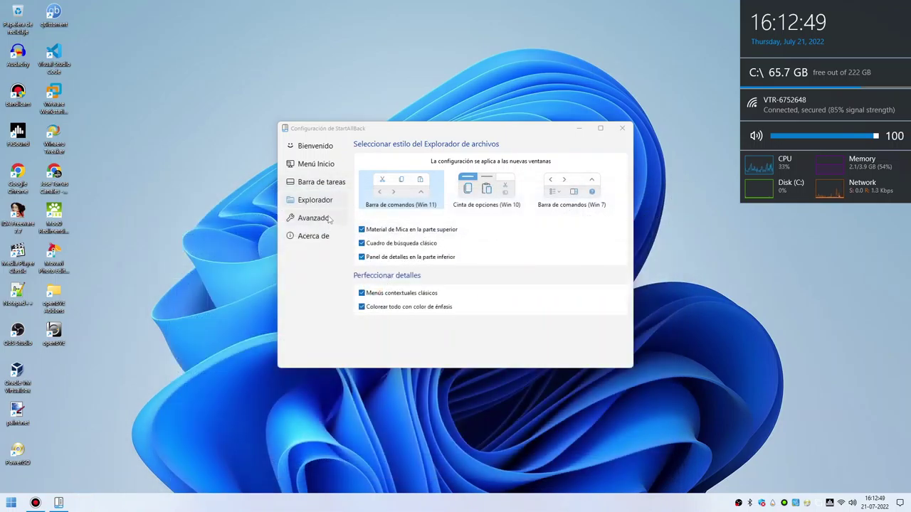
Step: Review the taskbar, Start menu, welcome, about, advanced and File Explorer settings, ending on the taskbar settings
click(321, 182)
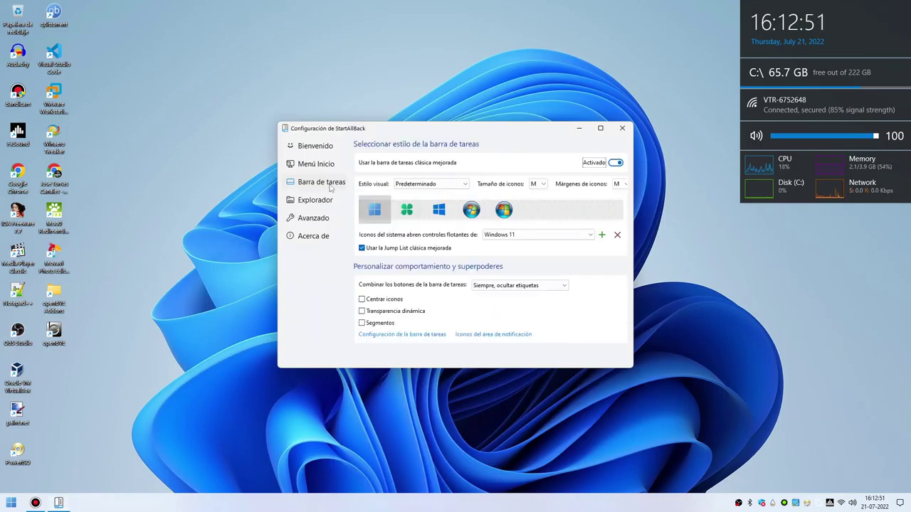
click(328, 168)
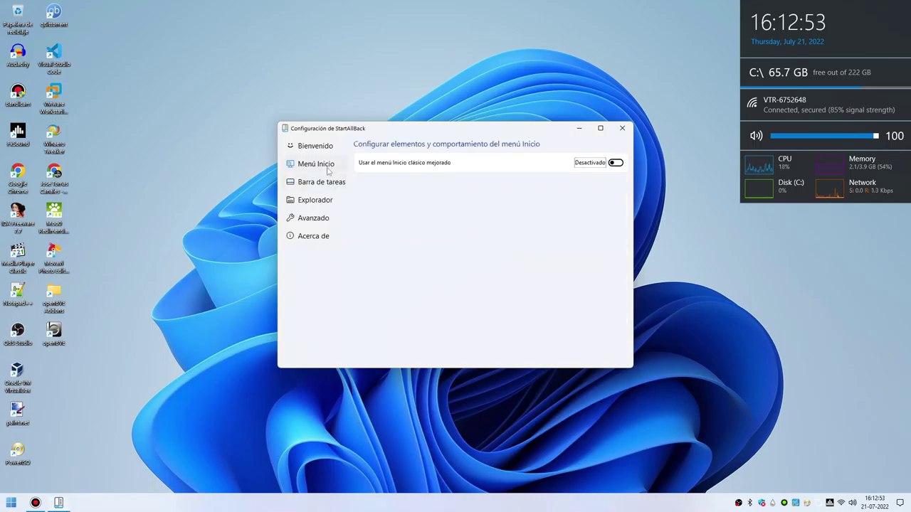
click(324, 143)
click(322, 182)
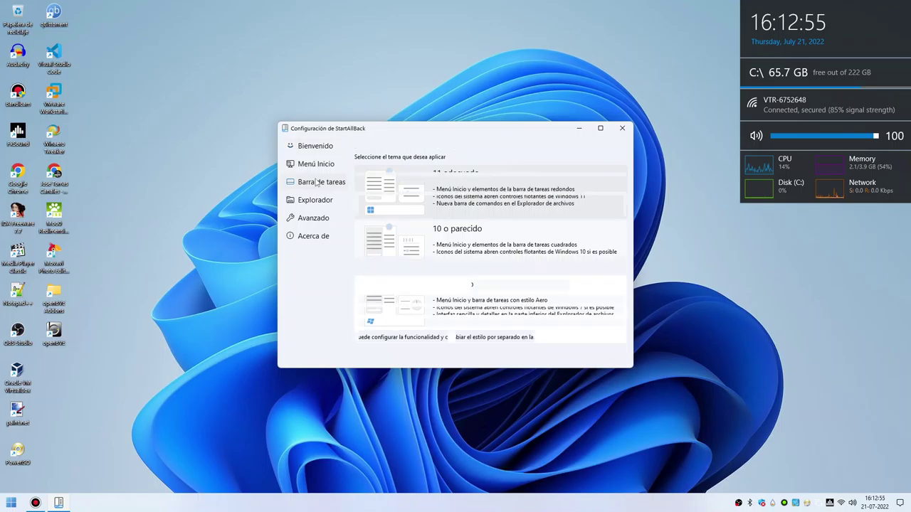
click(307, 217)
click(304, 231)
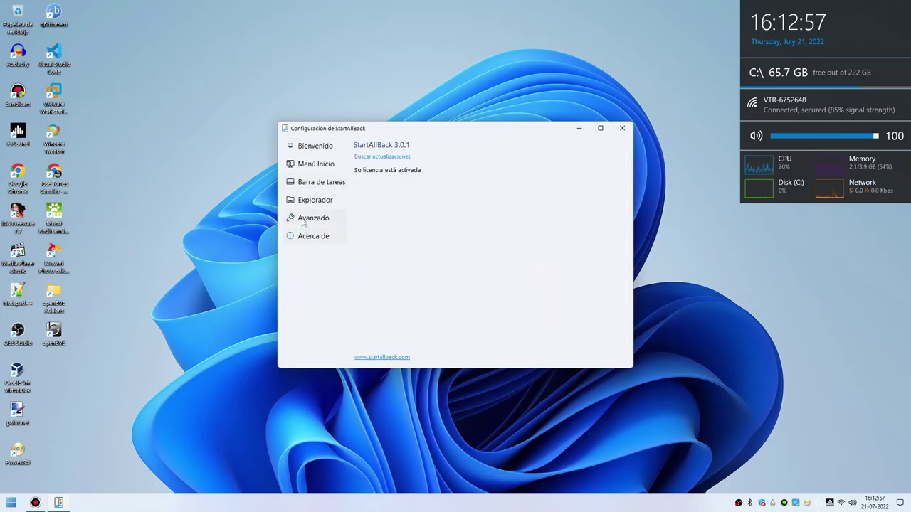
click(303, 222)
click(307, 203)
click(310, 185)
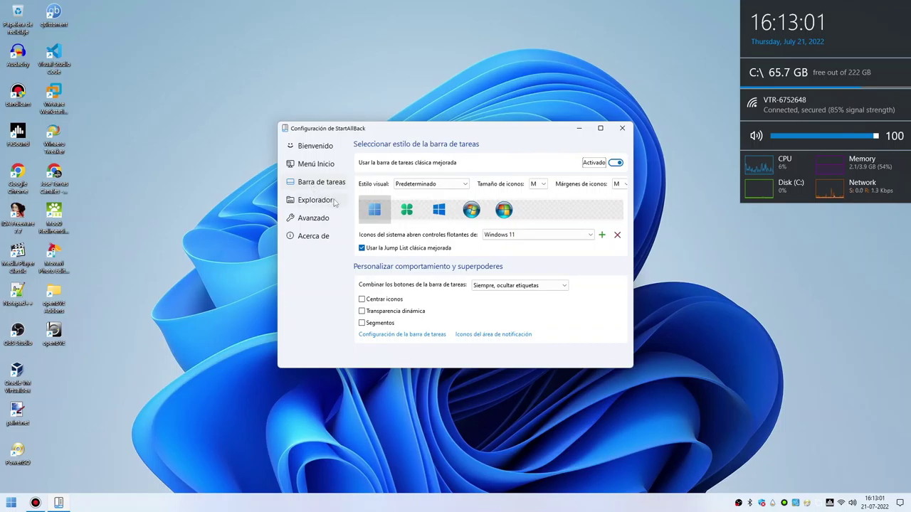
Step: Try the clover, Windows 10 and Windows 7 orb Start button icons, ending with the last orb, and check the Start menu
click(411, 209)
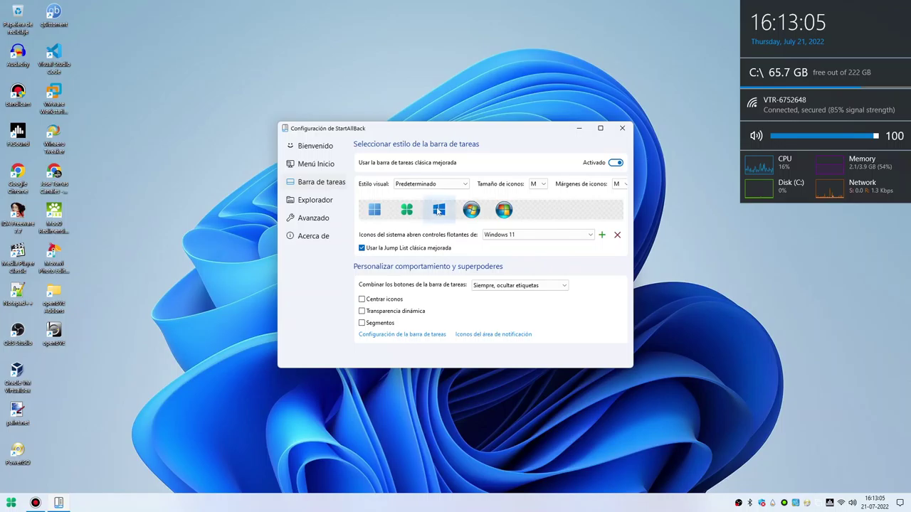
click(438, 209)
click(471, 209)
click(503, 211)
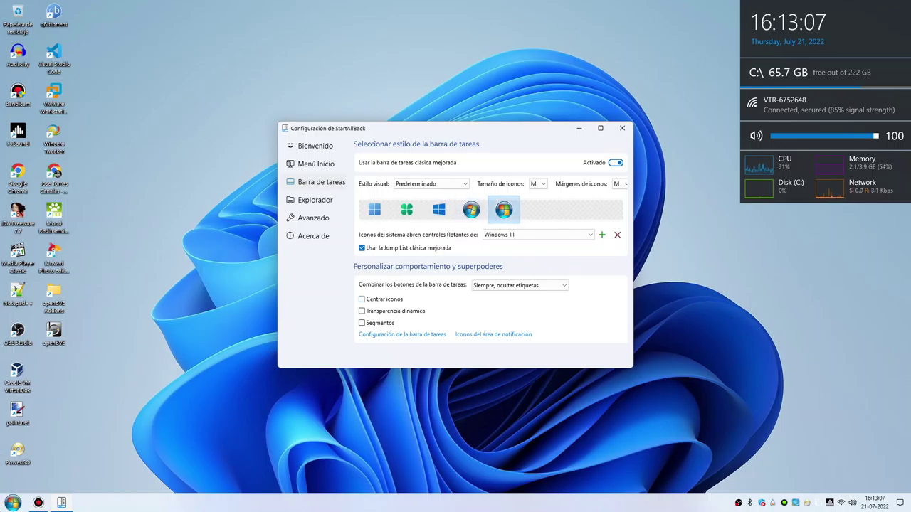
key(super)
key(super)
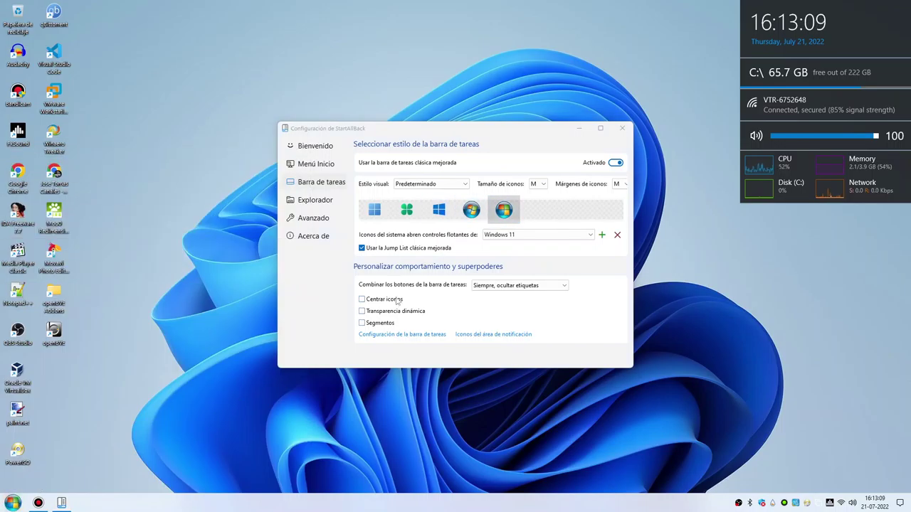
Step: Enable the enhanced classic Start menu, look through its options and open the Start menu from the theme selection page
click(295, 162)
click(614, 162)
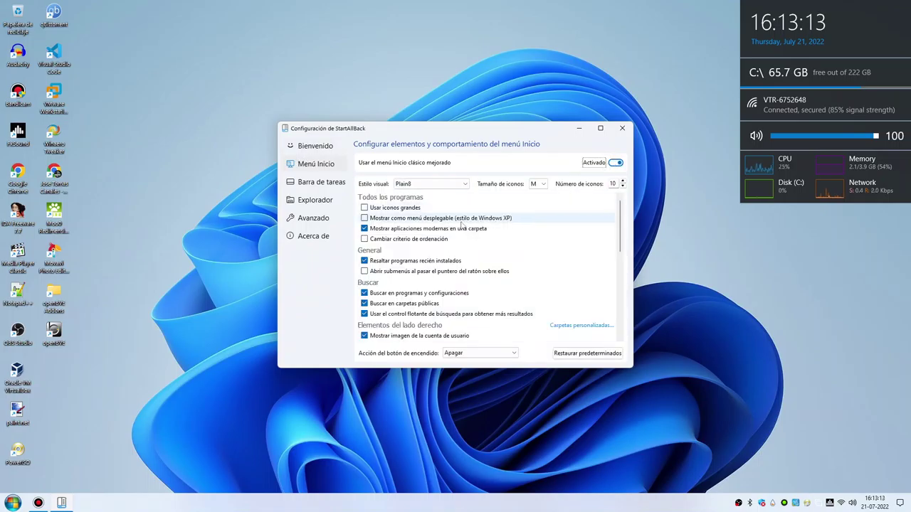
scroll(459, 235, down, 2)
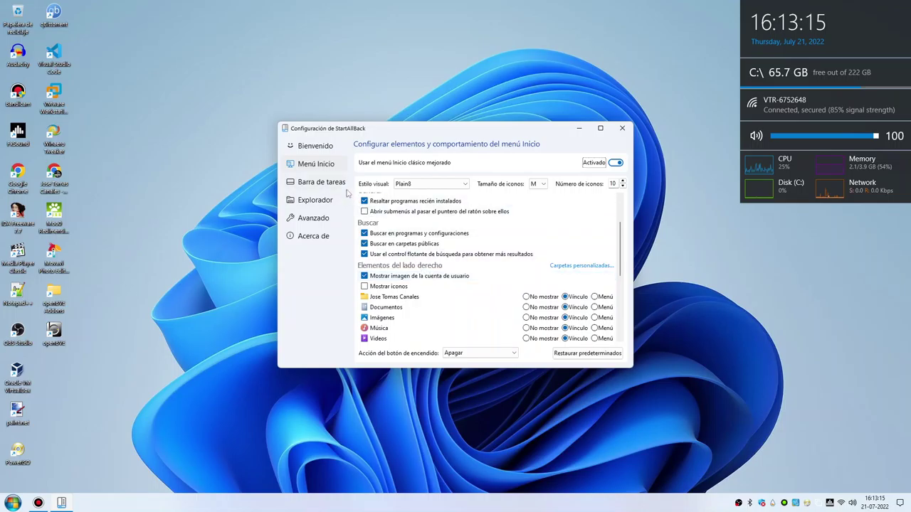
click(331, 143)
key(super)
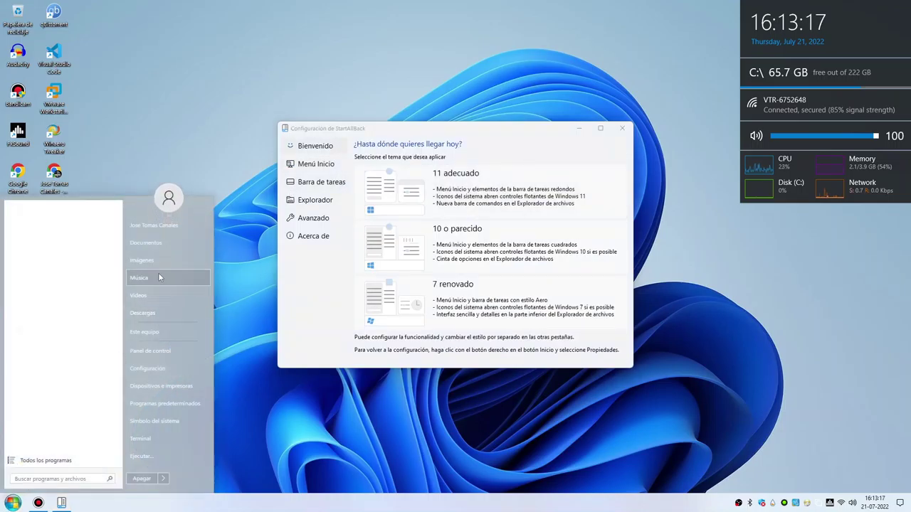
Step: Apply the "7 renovado" theme and check how its Start menu looks
click(395, 285)
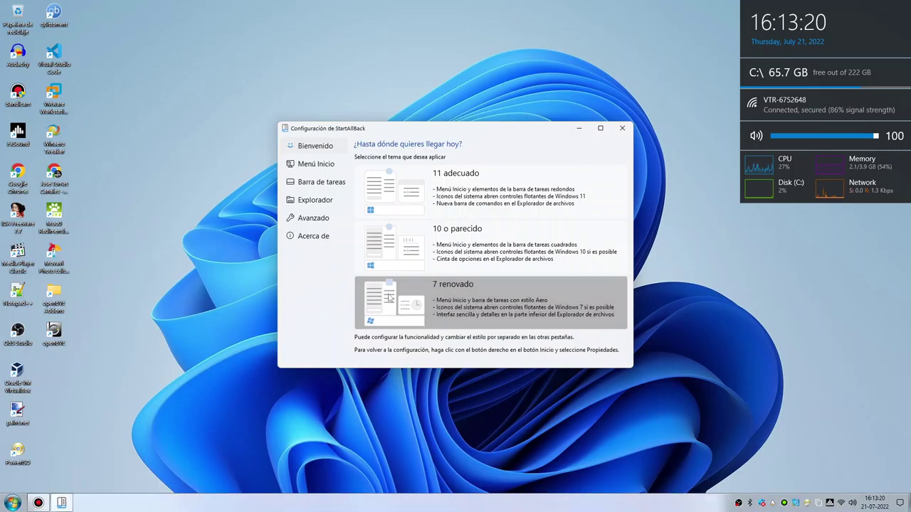
click(3, 500)
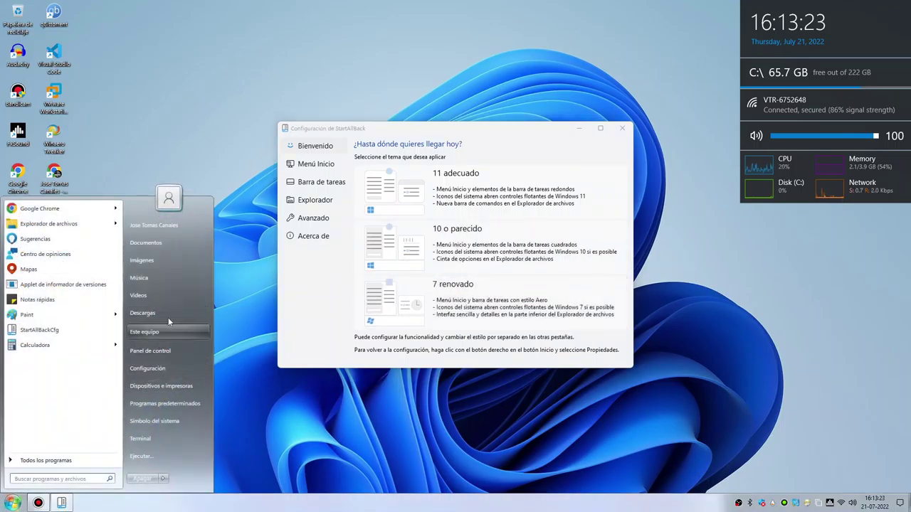
click(12, 502)
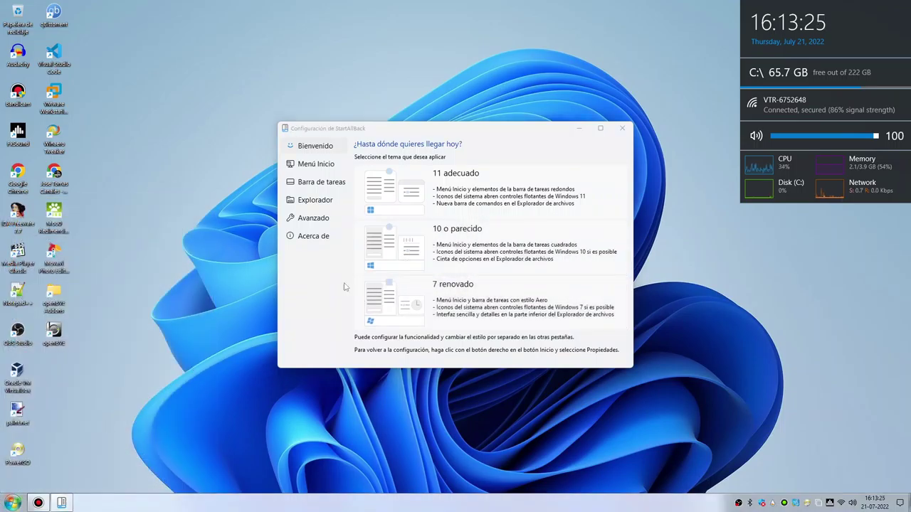
Step: Apply the "10 o parecido" theme and check its Start menu
click(434, 248)
click(6, 500)
click(9, 502)
Step: Apply the "11 adecuado" theme and disable the enhanced classic Start menu
click(466, 188)
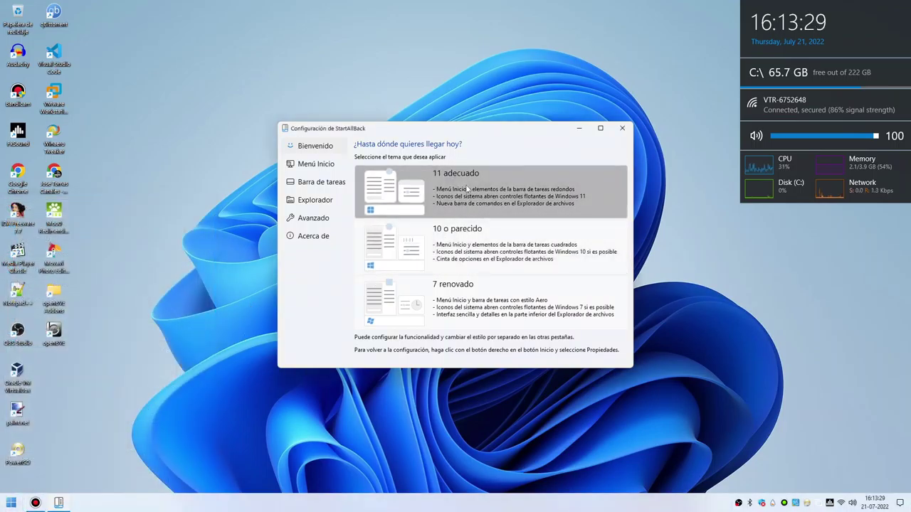
click(326, 164)
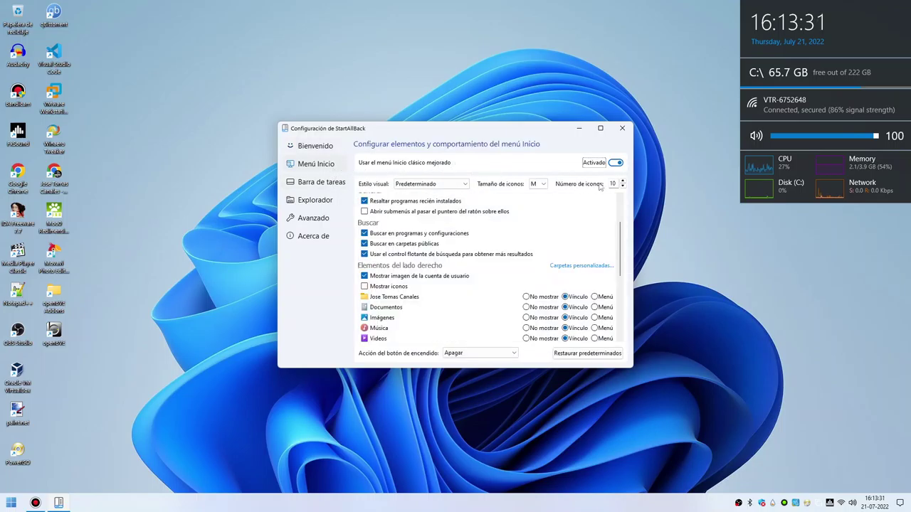
click(616, 163)
Step: Turn off "Panel de detalles en la parte inferior" in the File Explorer settings and check the effect in a new File Explorer window
click(333, 184)
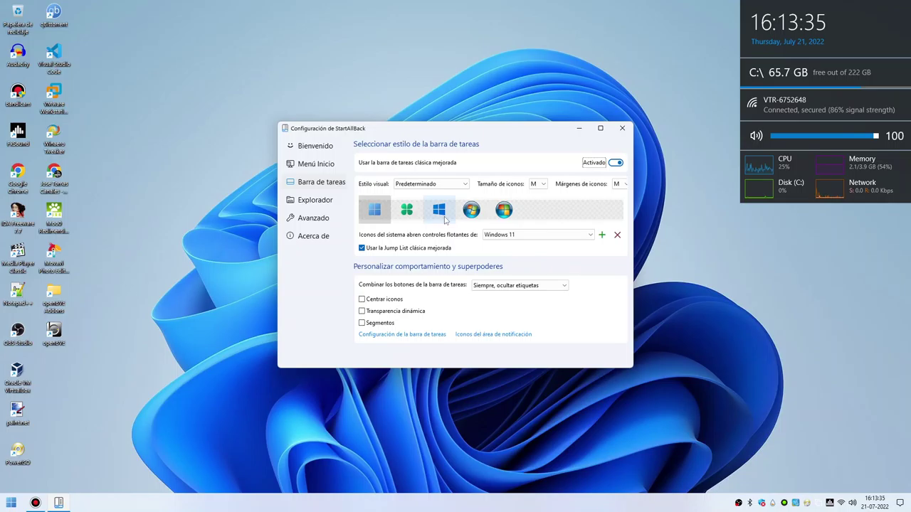
click(304, 212)
click(305, 202)
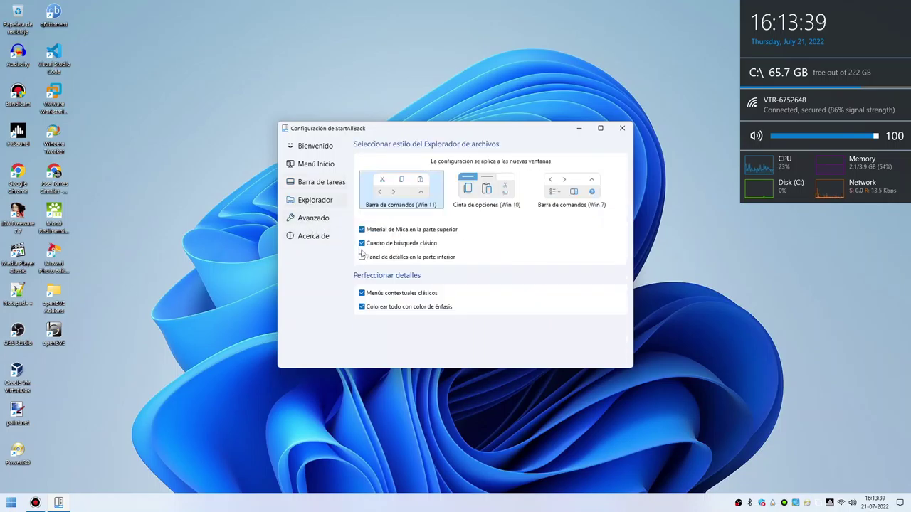
key(super)
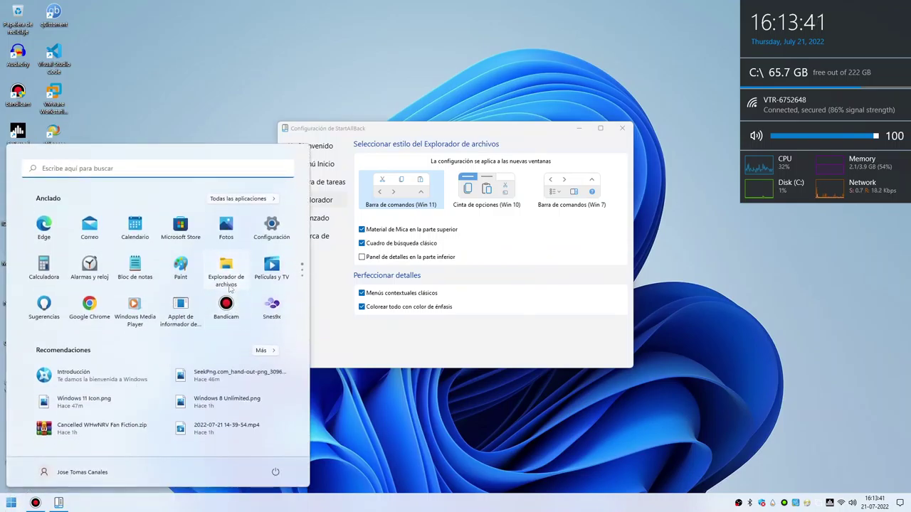
click(229, 288)
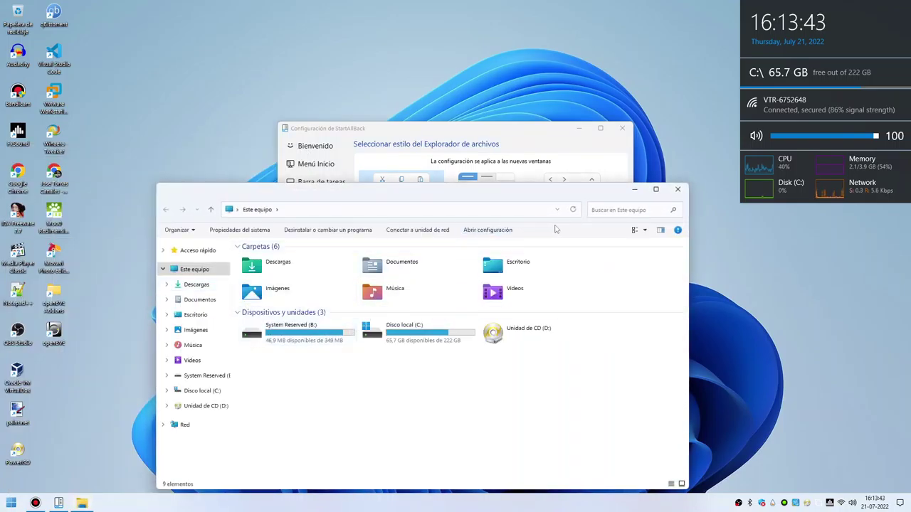
click(677, 189)
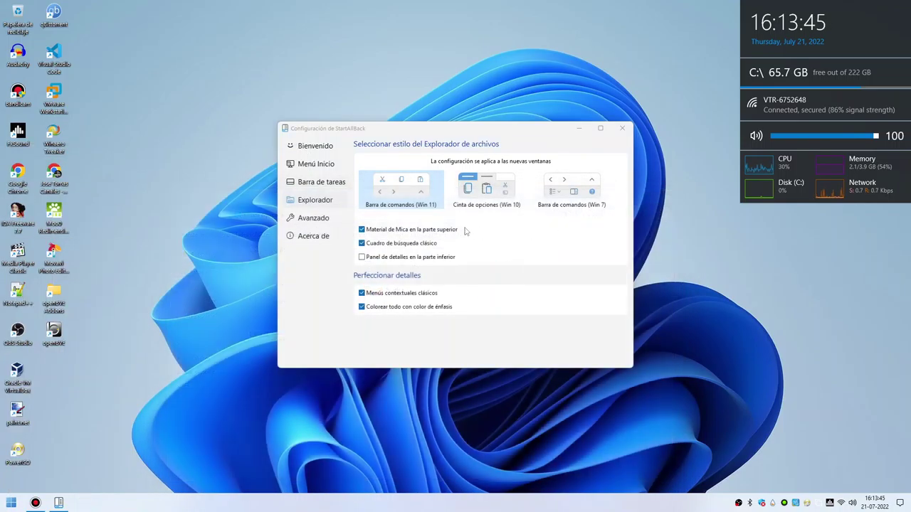
Step: Turn "Panel de detalles en la parte inferior" back on and close the StartAllBack configuration
click(403, 259)
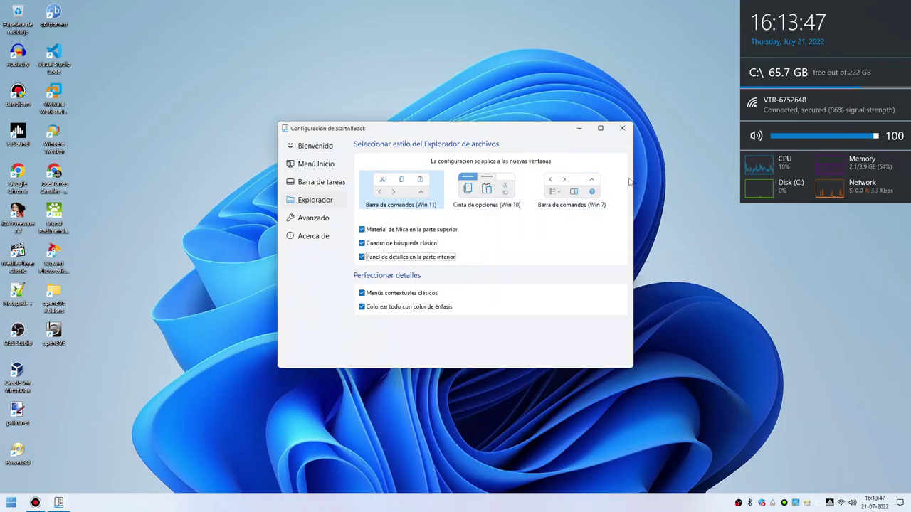
click(619, 130)
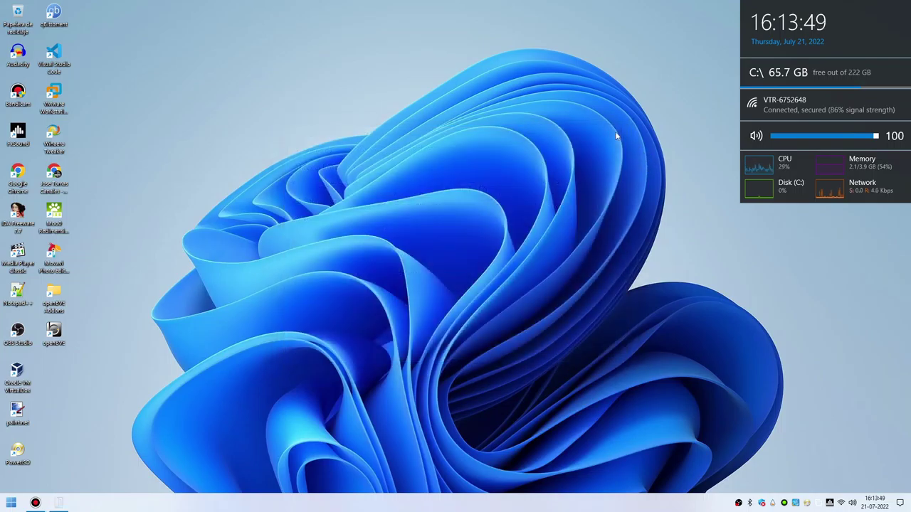